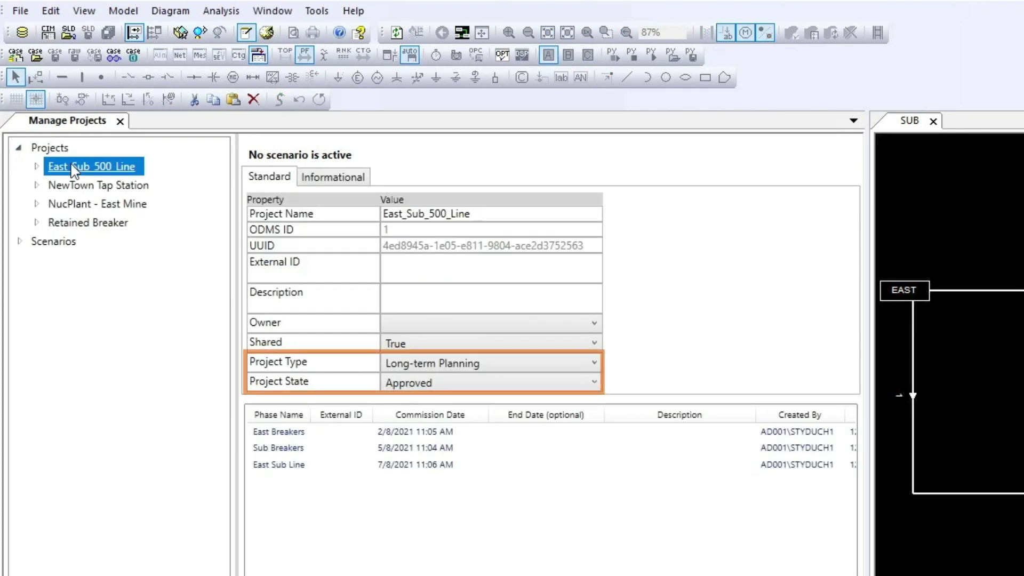
# Show East_Sub_500_Line's informational properties: Commission Date 2/8/2020 and In Service Date 2/8/2021.
pyautogui.click(333, 177)
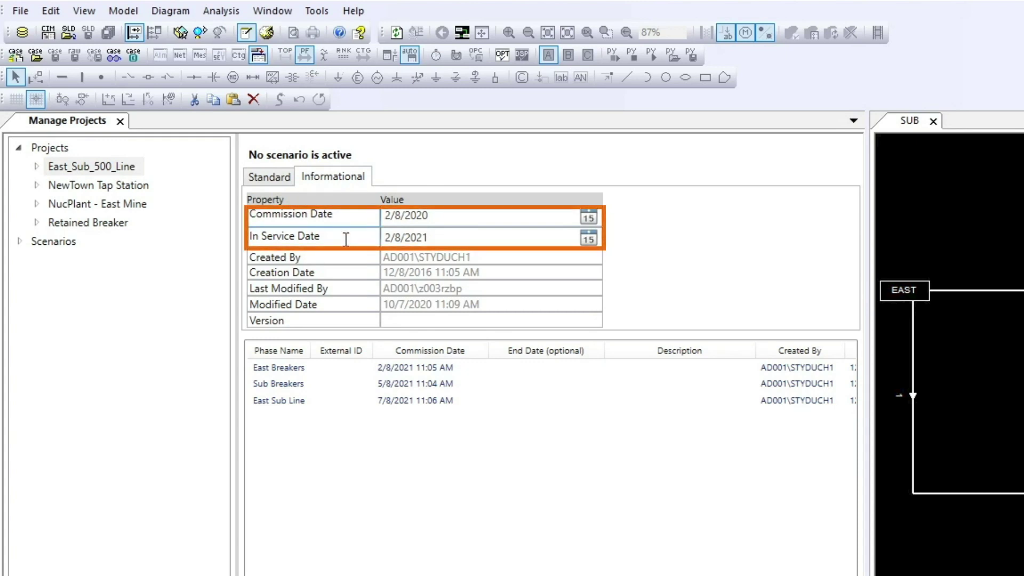
pyautogui.click(125, 11)
pyautogui.moveTo(152, 118)
pyautogui.click(291, 168)
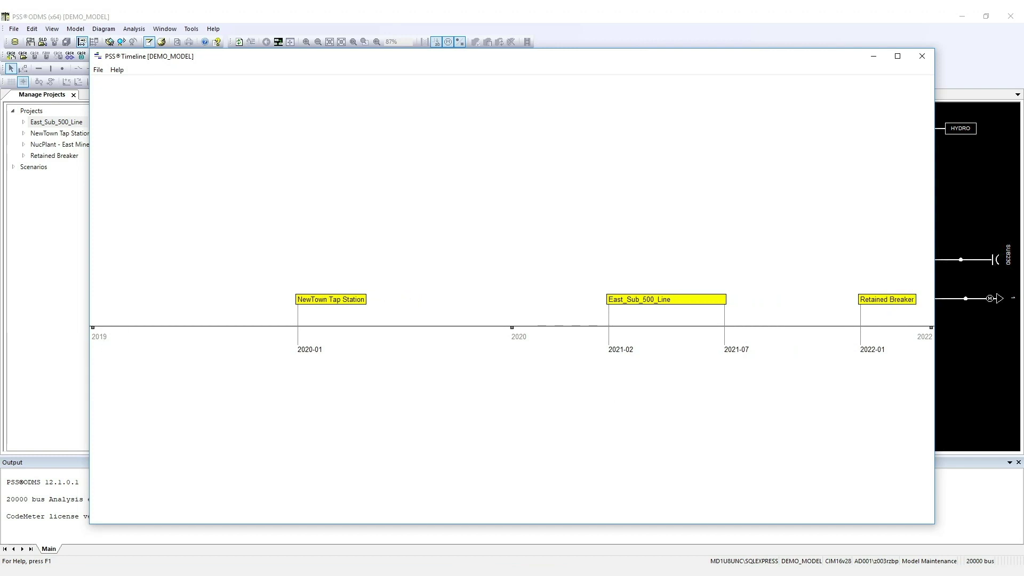
pyautogui.hotkey('alt', 'F4')
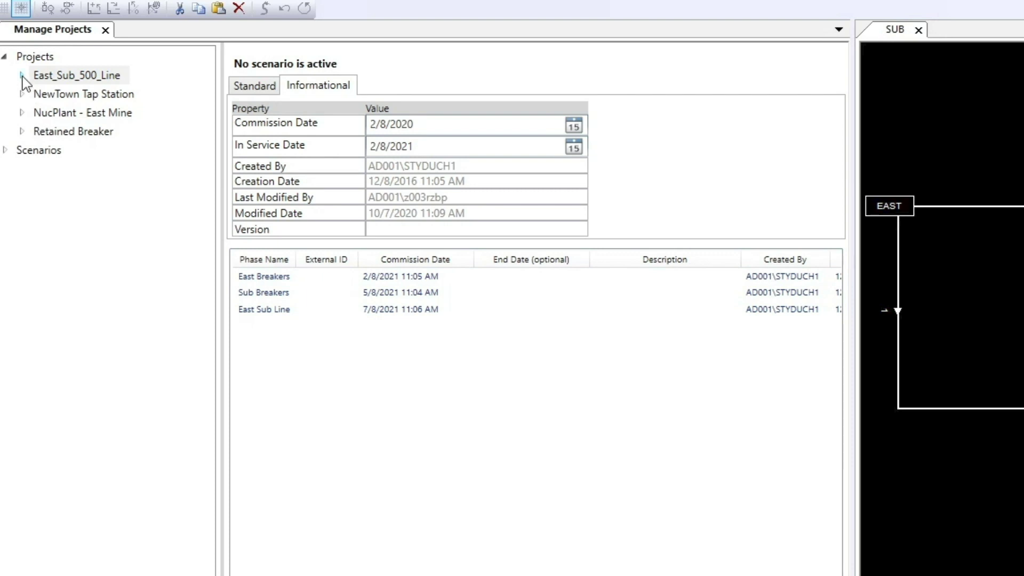
# List the East Sub Line phase's changes sorted by Action, showing new ACLineSegment values r 7, x 73.
pyautogui.click(22, 76)
pyautogui.click(84, 132)
pyautogui.click(376, 310)
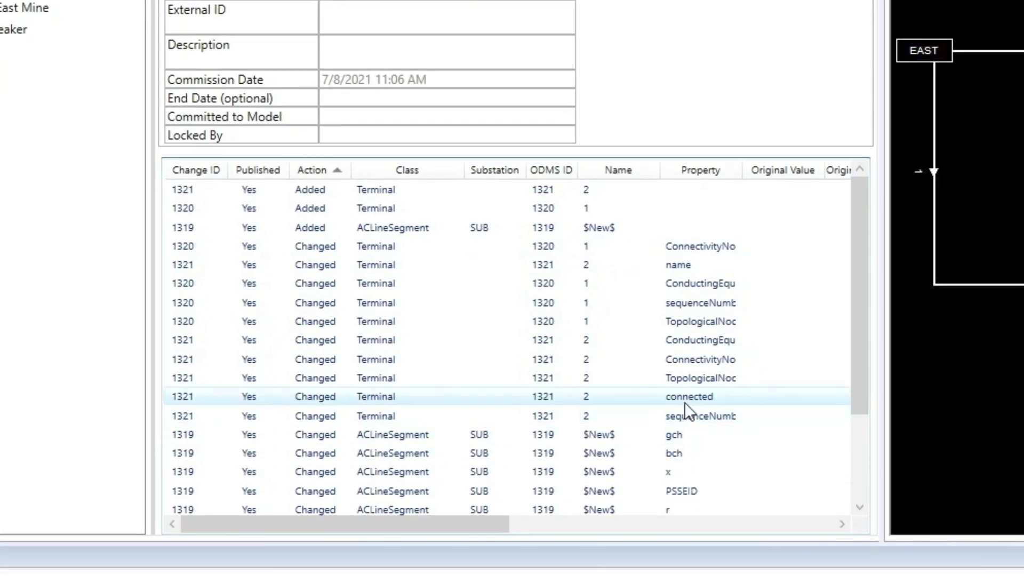
pyautogui.scroll(-2, 384, 479)
pyautogui.moveTo(424, 523); pyautogui.dragTo(538, 526)
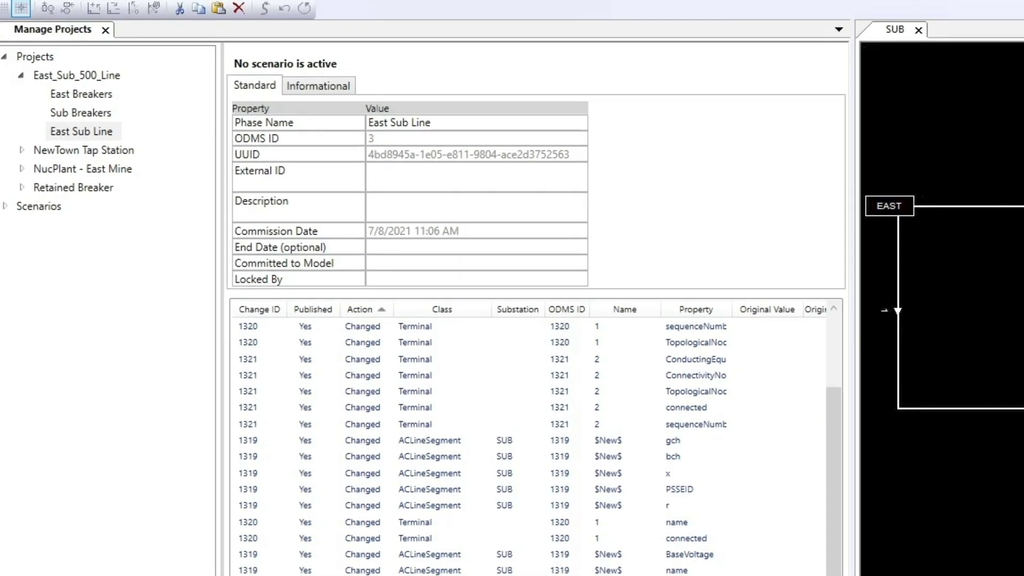
# Review the existing scenarios, then start a new scenario named Scenario2020 with start year 2020.
pyautogui.click(6, 207)
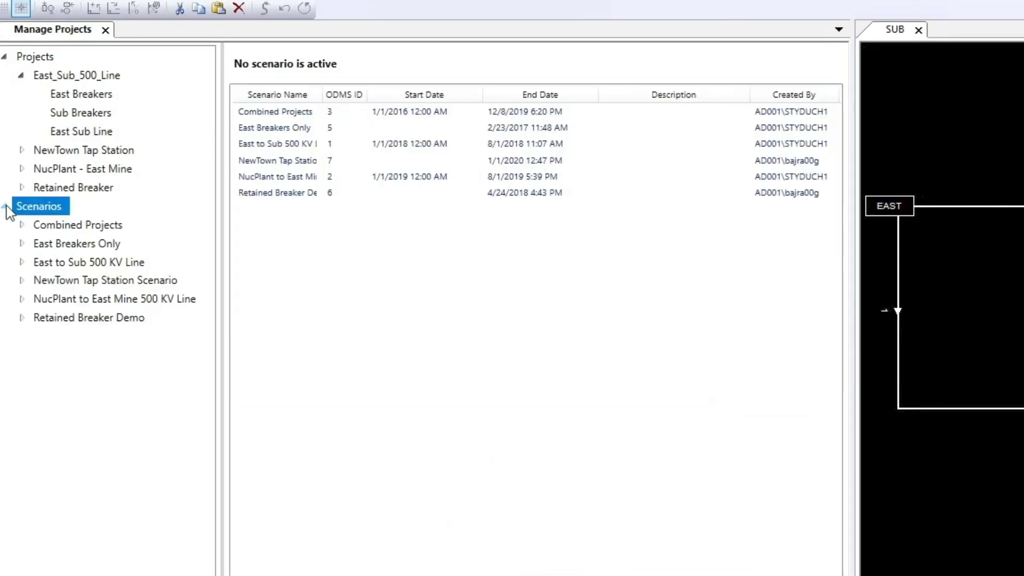
pyautogui.click(22, 263)
pyautogui.rightClick(52, 206)
pyautogui.click(96, 220)
pyautogui.write('Scenario2020')
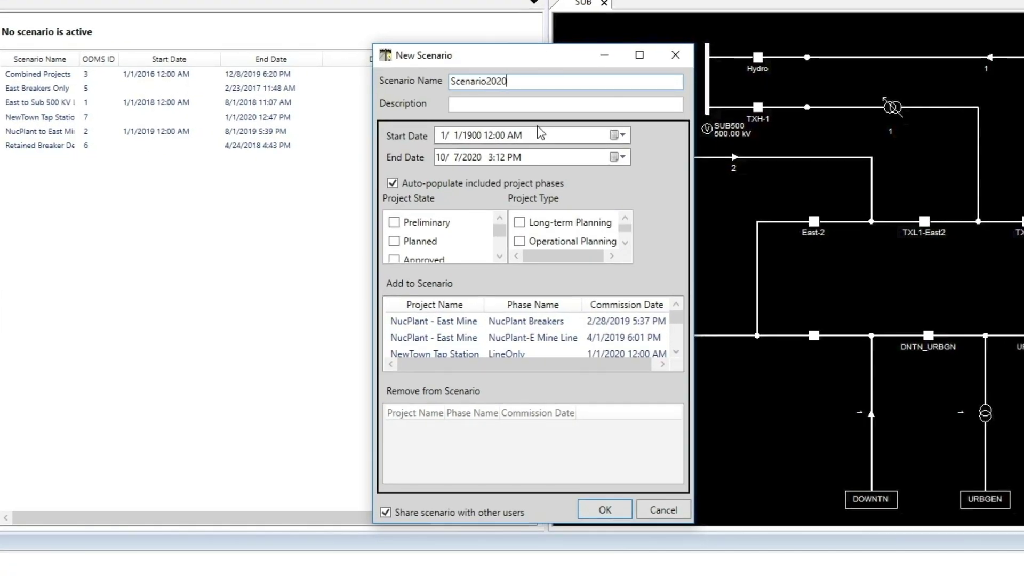
pyautogui.click(471, 135)
pyautogui.write('2020')
# Set Scenario2020's end date to 12/31/2021, create it, and expand its East_Sub_500_Line project.
pyautogui.click(619, 157)
pyautogui.click(521, 180)
pyautogui.click(521, 180)
pyautogui.click(542, 205)
pyautogui.click(584, 260)
pyautogui.click(586, 256)
pyautogui.doubleClick(530, 44)
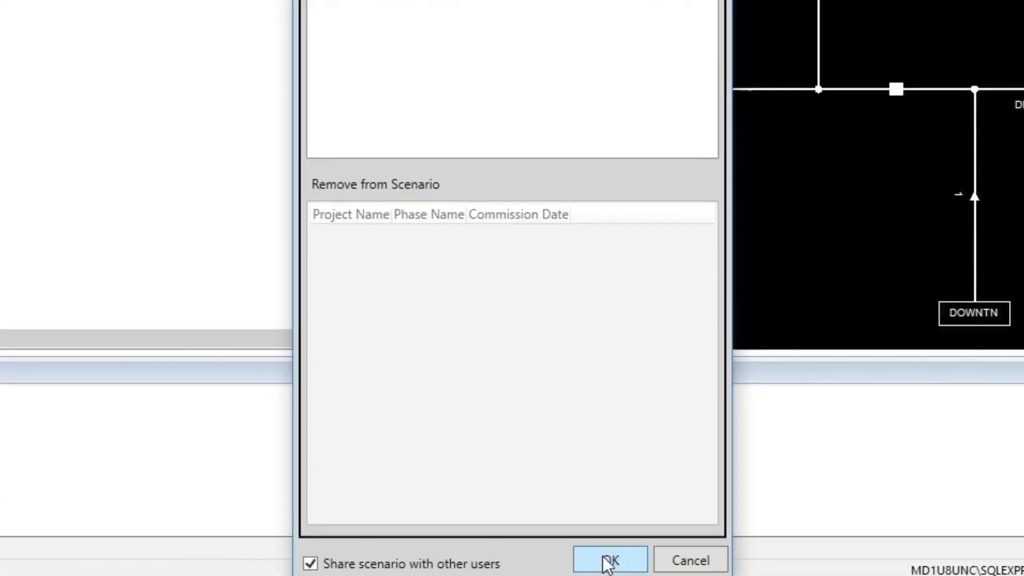
pyautogui.click(609, 562)
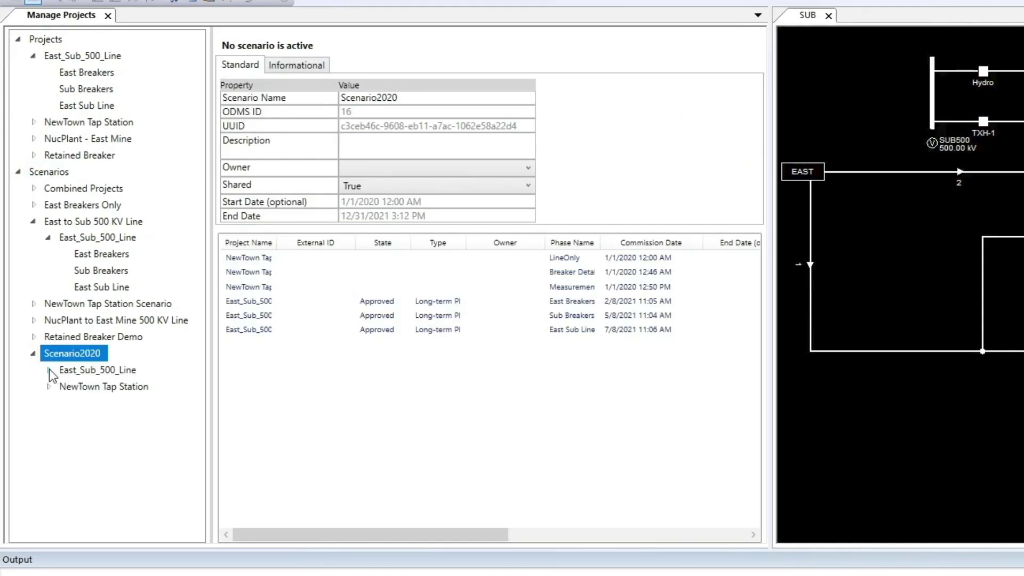
pyautogui.click(48, 370)
# Expand NewTown Tap Station under Scenario2020, then start Scenario2022 with start year 2019.
pyautogui.click(48, 436)
pyautogui.click(48, 172)
pyautogui.write('Scenario20')
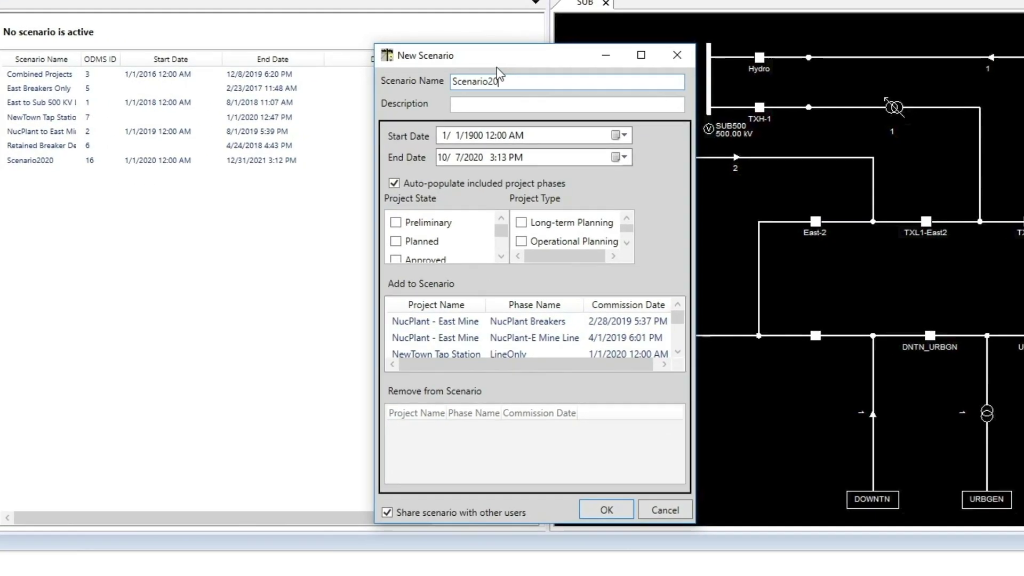
pyautogui.write('22')
pyautogui.doubleClick(477, 136)
pyautogui.write('2019')
# Set Scenario2022's end date to 12/31/2022 and confirm creating it.
pyautogui.click(619, 157)
pyautogui.click(584, 204)
pyautogui.click(585, 259)
pyautogui.click(594, 265)
pyautogui.doubleClick(539, 44)
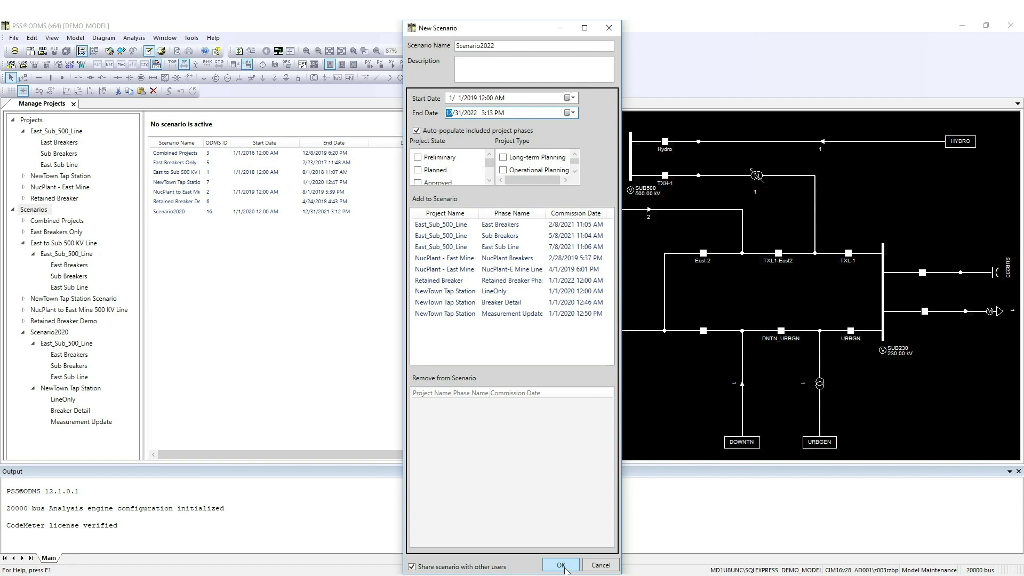
pyautogui.click(560, 565)
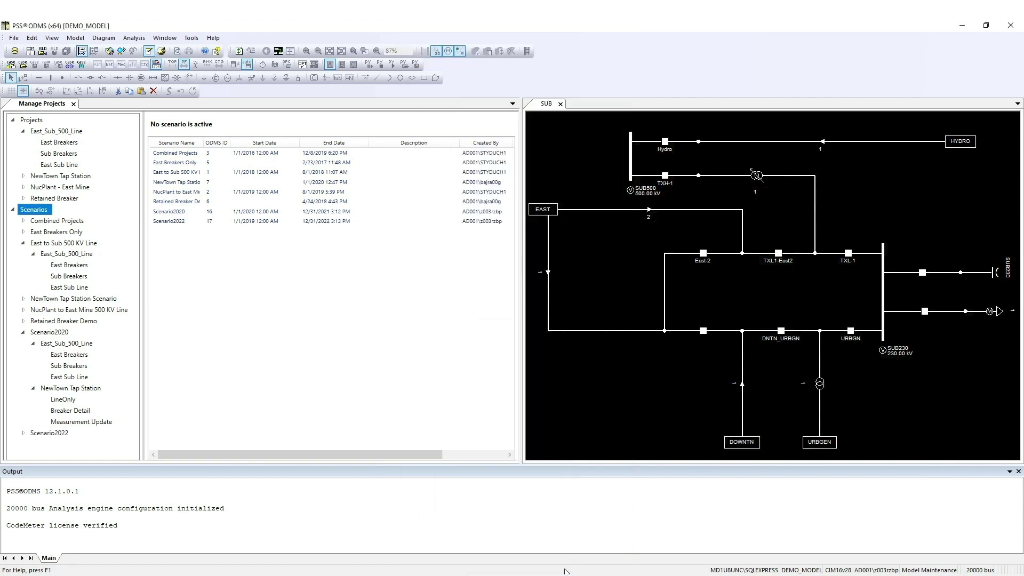
# Expand Scenario2022's East_Sub_500_Line, NewTown Tap Station, NucPlant - East Mine and Retained Breaker projects.
pyautogui.click(23, 433)
pyautogui.click(36, 414)
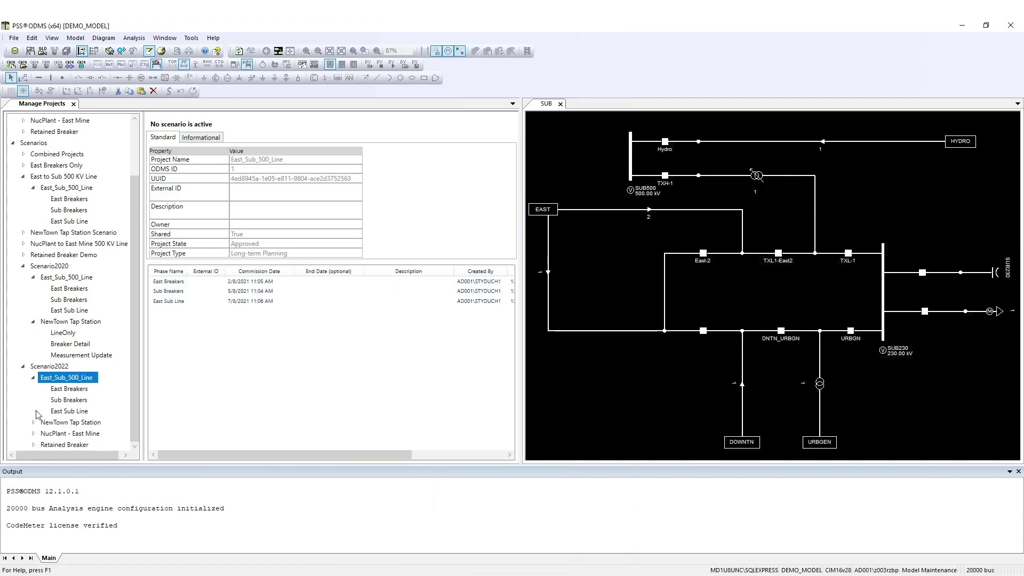
pyautogui.click(36, 424)
pyautogui.click(35, 438)
pyautogui.click(33, 444)
pyautogui.scroll(4, 59, 247)
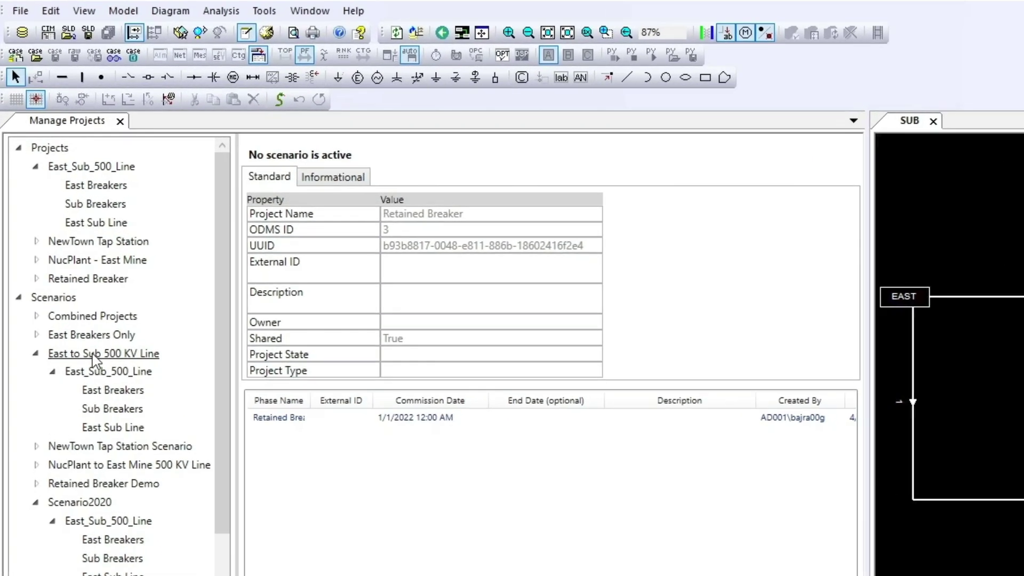
# Make East to Sub 500 KV Line the active scenario using Activate Scenario.
pyautogui.click(88, 354)
pyautogui.rightClick(84, 357)
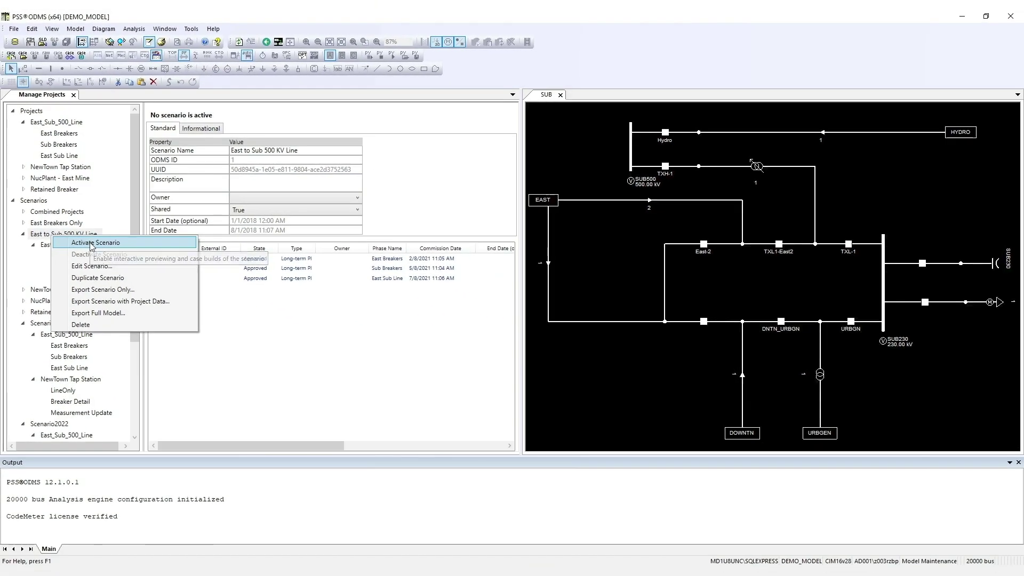
pyautogui.click(149, 368)
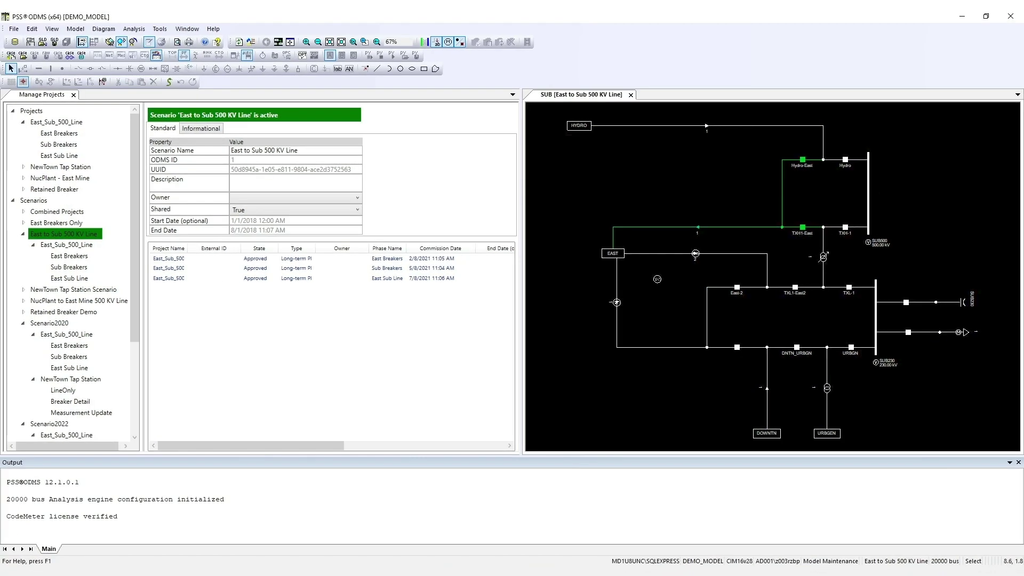
# Build a study case from the active scenario through the Build Case wizard.
pyautogui.click(134, 29)
pyautogui.click(153, 56)
pyautogui.click(512, 425)
pyautogui.click(520, 425)
pyautogui.click(523, 426)
pyautogui.click(557, 425)
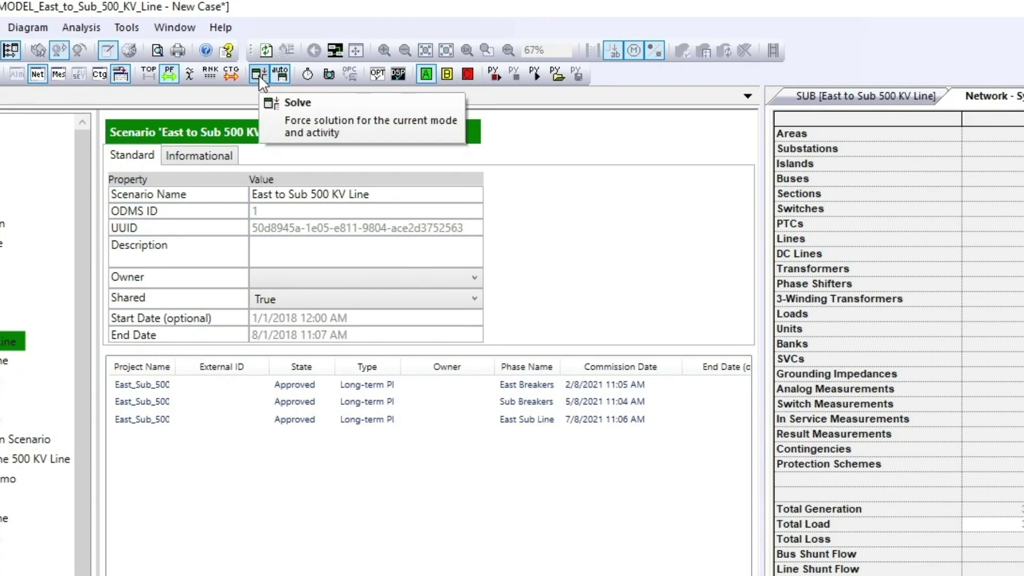
# Solve the power flow (8 iterations), then close the case and answer the save prompt.
pyautogui.click(260, 75)
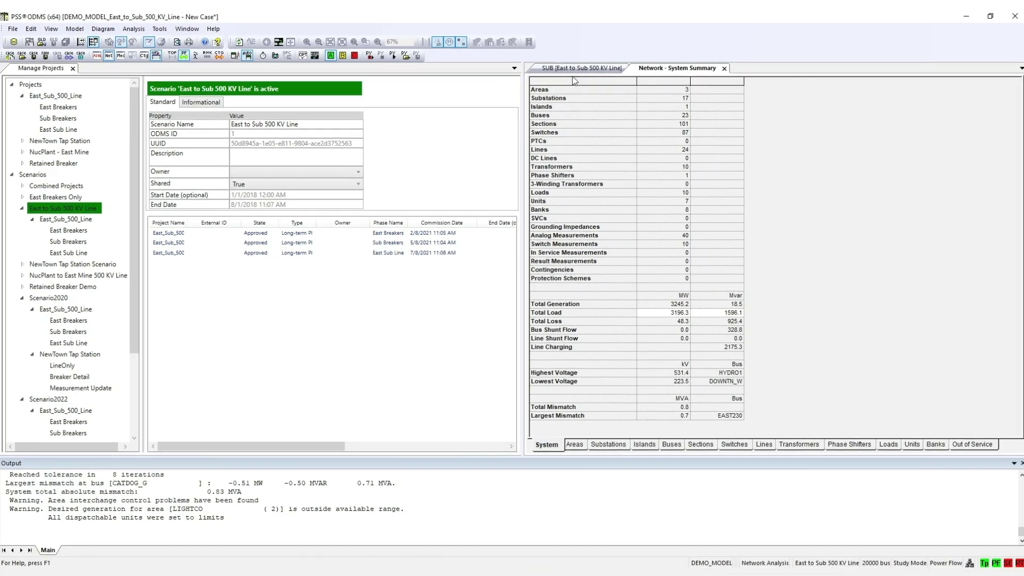
pyautogui.click(579, 68)
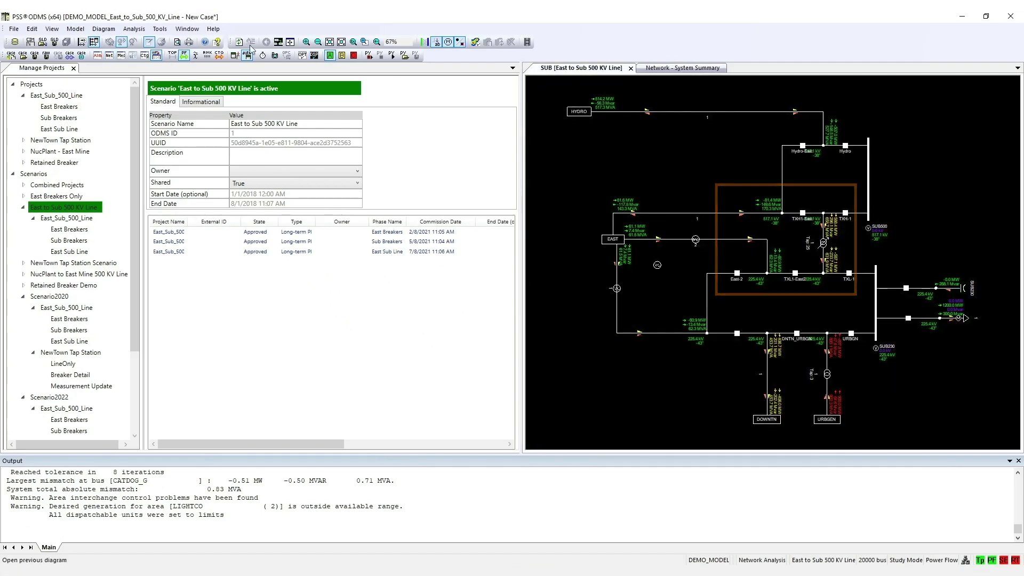
pyautogui.click(145, 31)
pyautogui.click(157, 93)
pyautogui.click(568, 316)
# Deactivate East to Sub 500 KV Line and export East Sub Line's model changes to East Sub Line.xml.
pyautogui.rightClick(62, 233)
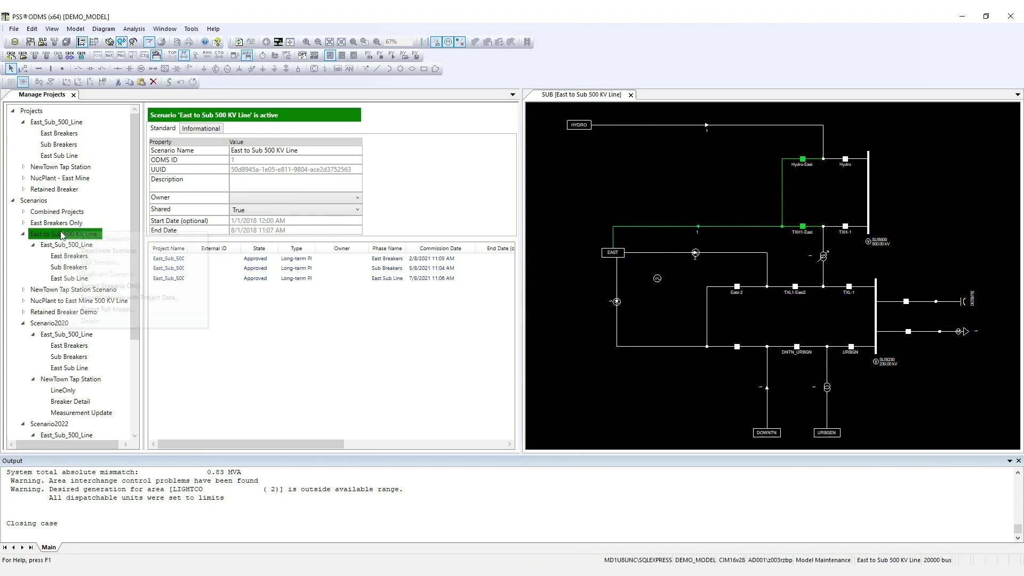
pyautogui.click(94, 252)
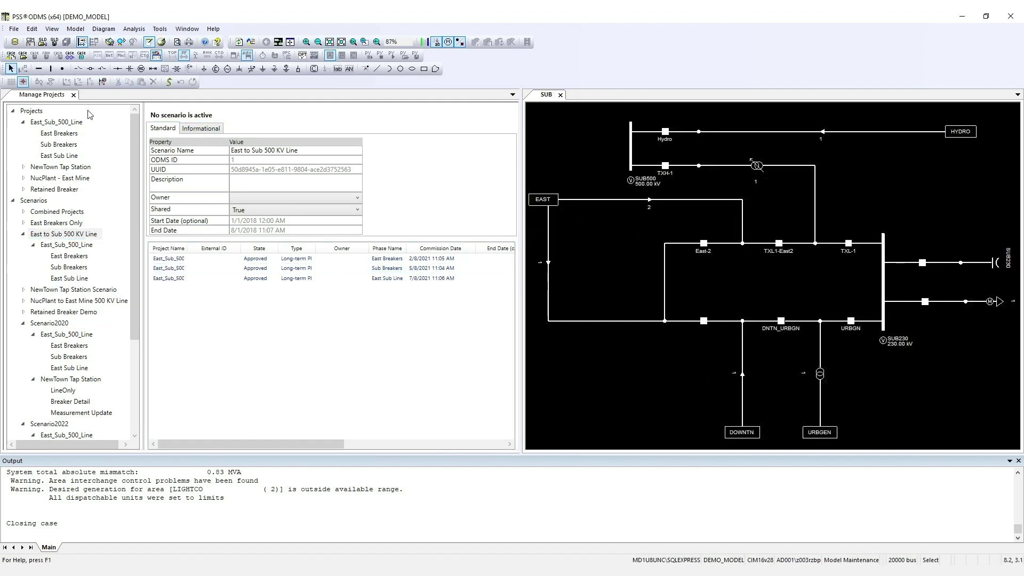
pyautogui.click(61, 155)
pyautogui.rightClick(76, 159)
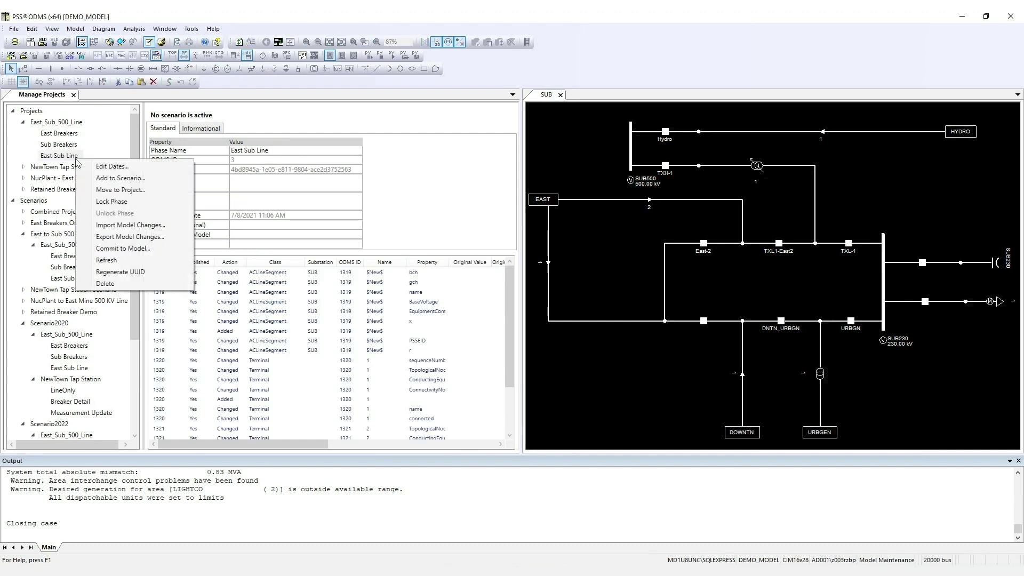
pyautogui.click(130, 237)
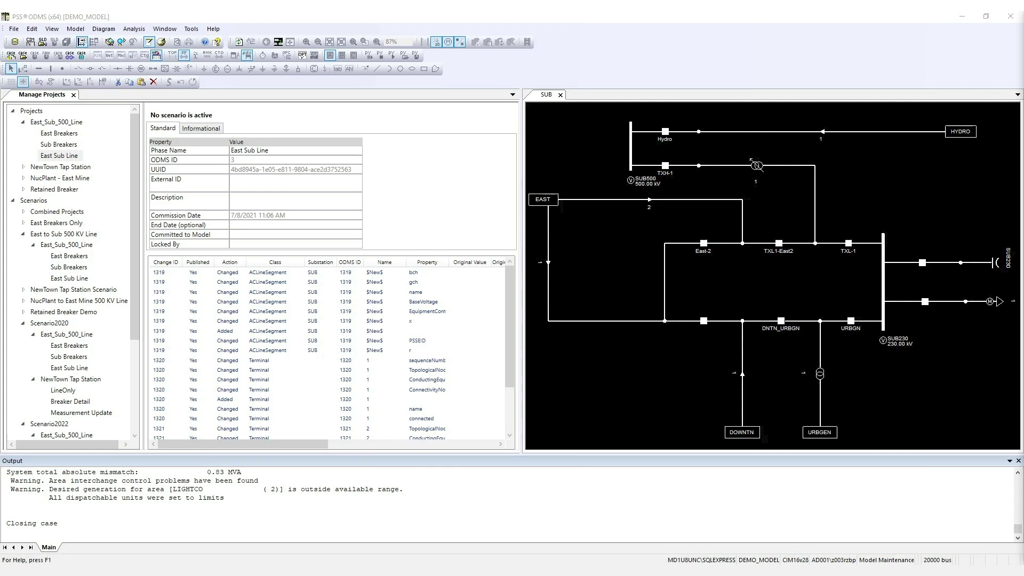
# Select the East Breakers phase and bring up its Commit to Model options.
pyautogui.click(56, 134)
pyautogui.rightClick(55, 138)
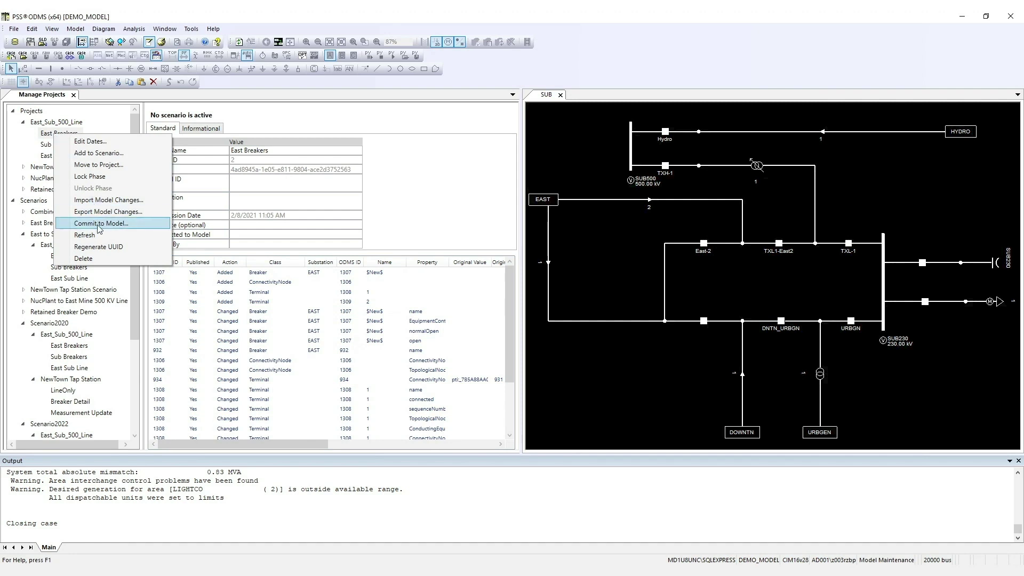